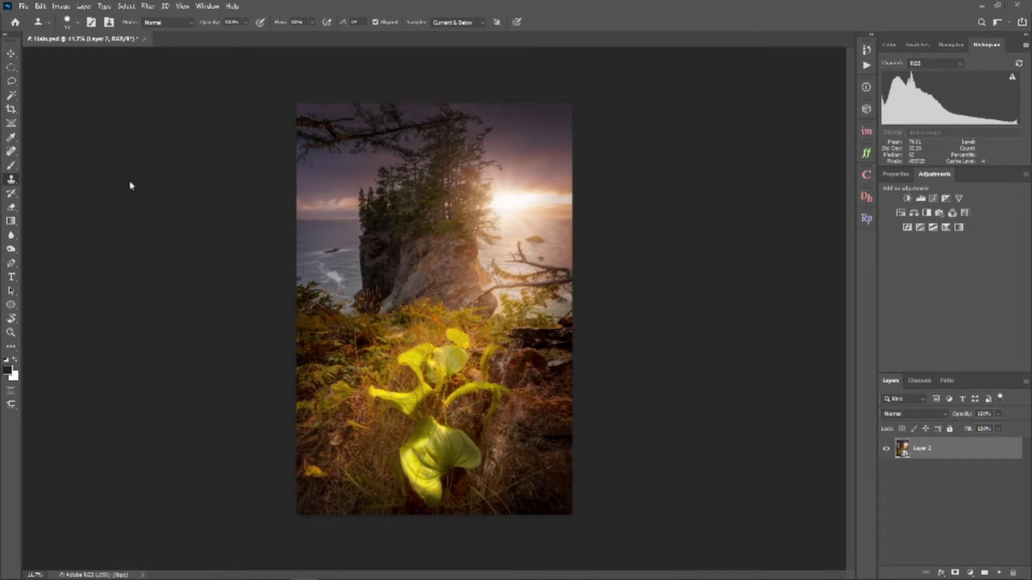
Inspect the light halos and colour fringes along the overhanging tree branches against the sky
{"action": "scroll", "coordinate": [342, 138], "scroll_direction": "up", "scroll_amount": 5}
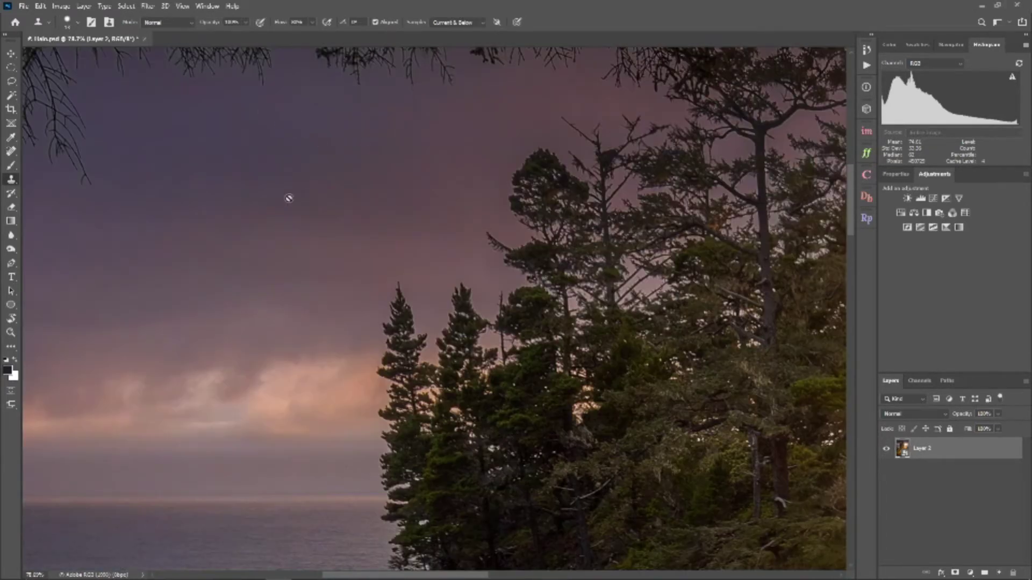
{"action": "left_click_drag", "start_coordinate": [346, 188], "coordinate": [396, 461]}
{"action": "scroll", "coordinate": [330, 138], "scroll_direction": "up", "scroll_amount": 3}
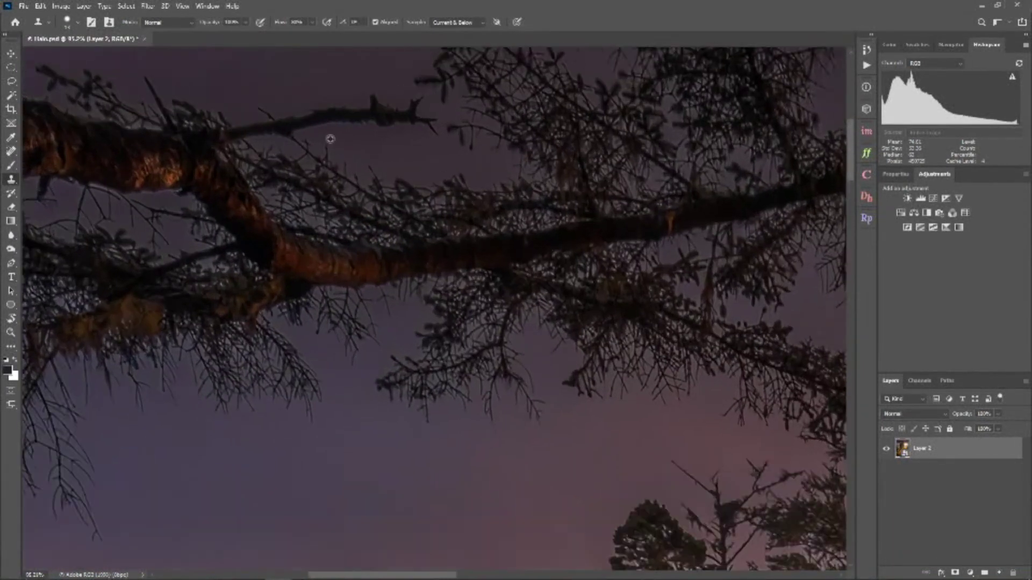
{"action": "left_click_drag", "start_coordinate": [253, 134], "coordinate": [375, 283]}
{"action": "left_click_drag", "start_coordinate": [226, 228], "coordinate": [368, 285]}
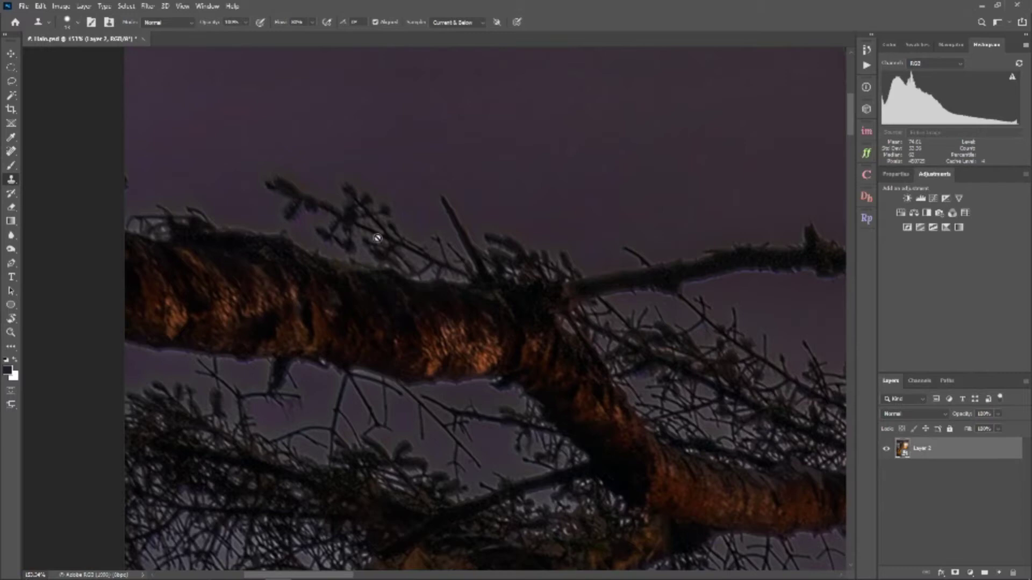
{"action": "left_click_drag", "start_coordinate": [677, 305], "coordinate": [515, 265]}
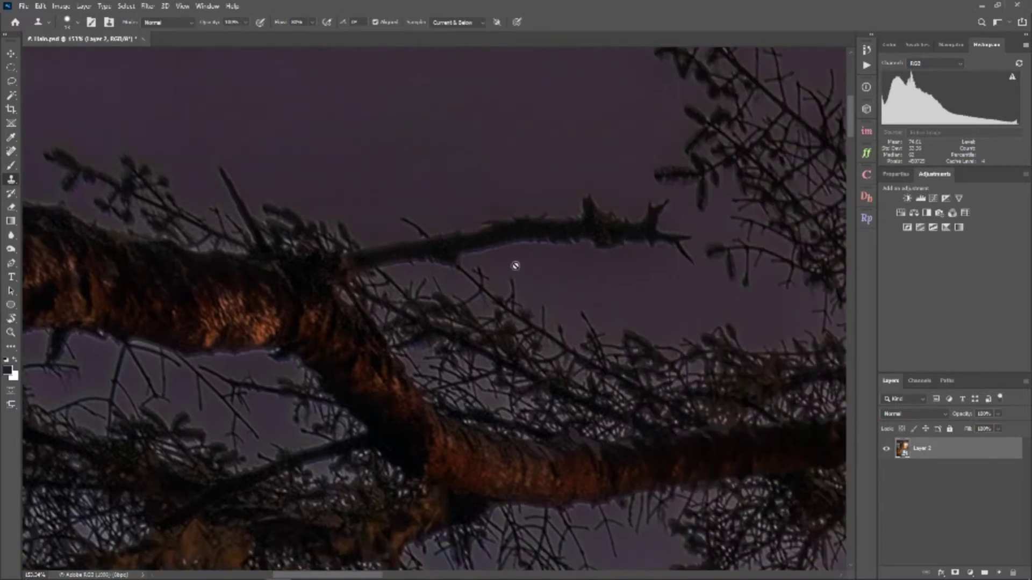
{"action": "scroll", "coordinate": [576, 275], "scroll_direction": "down", "scroll_amount": 2}
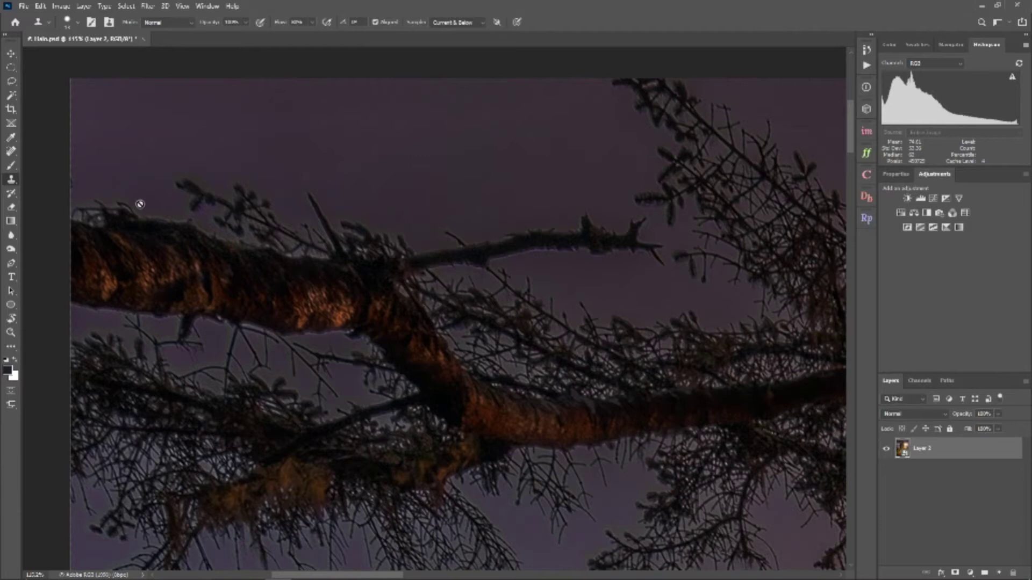
Apply the Camera Raw filter to Layer 2, defringing purple sampled under the bare branch with Purple Amount 4 and Purple Hue 35/56
{"action": "left_click", "coordinate": [148, 6]}
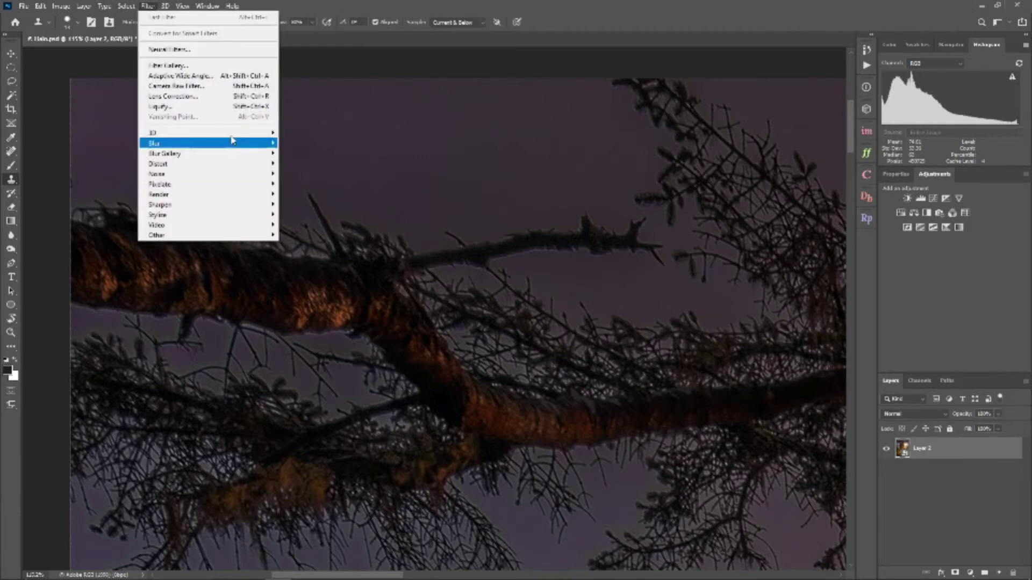
{"action": "left_click", "coordinate": [215, 87]}
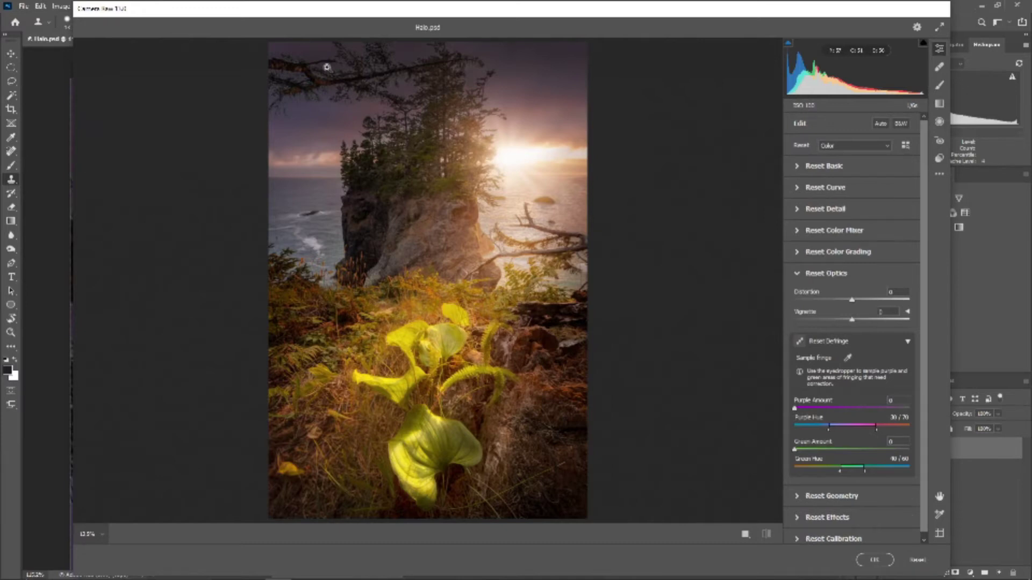
{"action": "scroll", "coordinate": [322, 78], "scroll_direction": "up", "scroll_amount": 5}
{"action": "left_click_drag", "start_coordinate": [320, 90], "coordinate": [450, 530]}
{"action": "scroll", "coordinate": [382, 265], "scroll_direction": "up", "scroll_amount": 3}
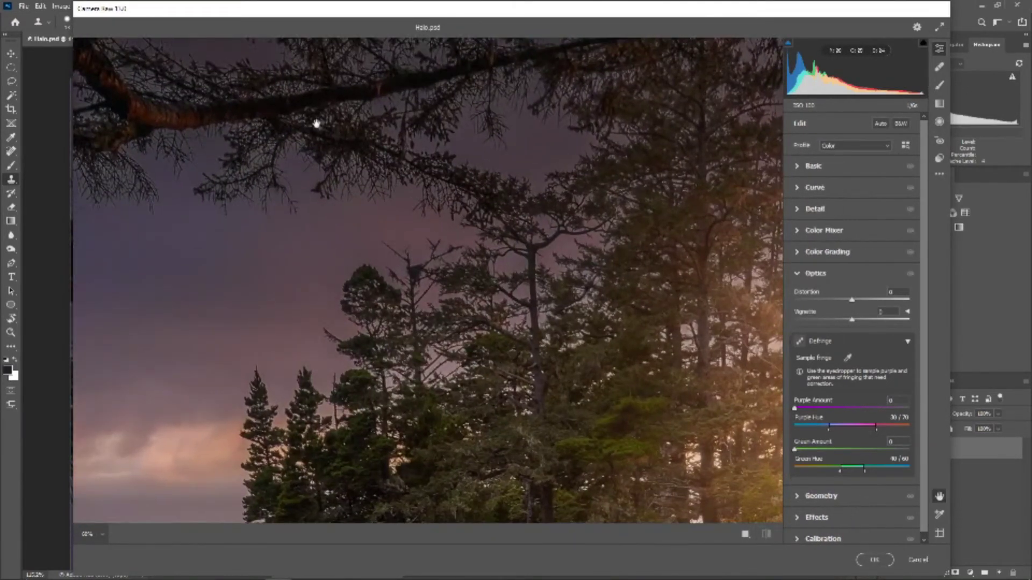
{"action": "left_click_drag", "start_coordinate": [316, 123], "coordinate": [260, 346]}
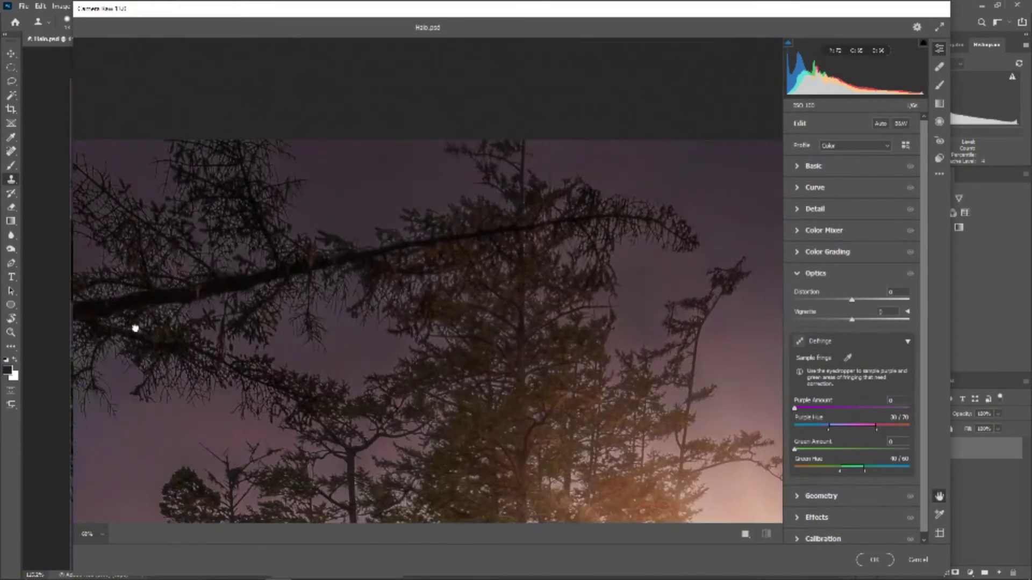
{"action": "left_click_drag", "start_coordinate": [133, 327], "coordinate": [530, 313]}
{"action": "scroll", "coordinate": [334, 195], "scroll_direction": "up", "scroll_amount": 6}
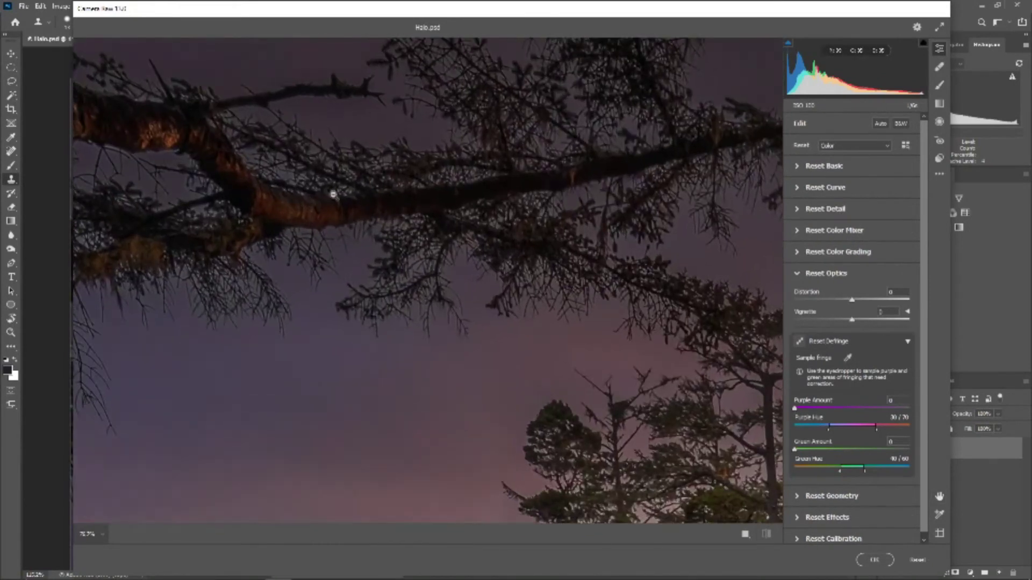
{"action": "scroll", "coordinate": [325, 191], "scroll_direction": "up", "scroll_amount": 3}
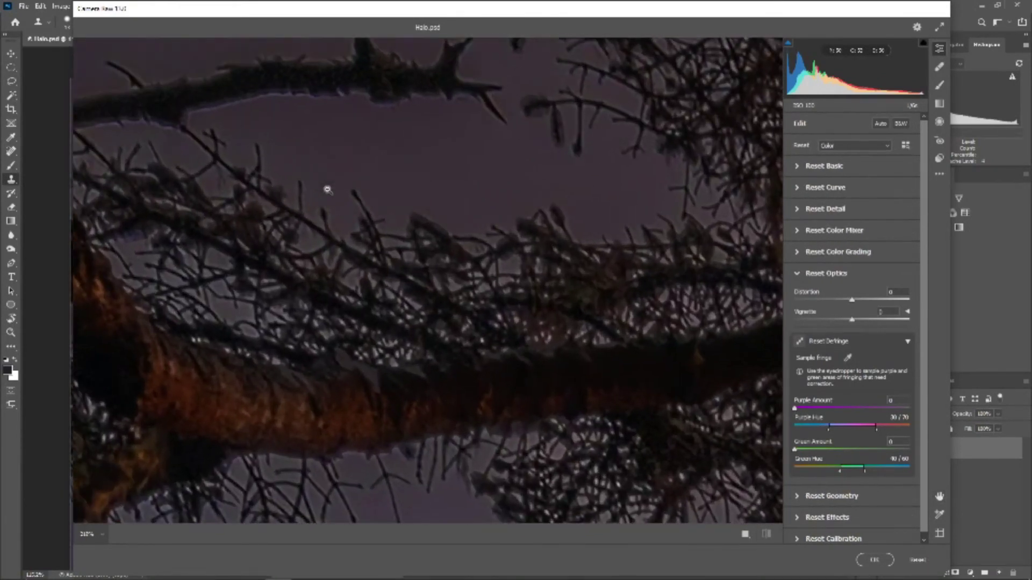
{"action": "left_click", "coordinate": [848, 359]}
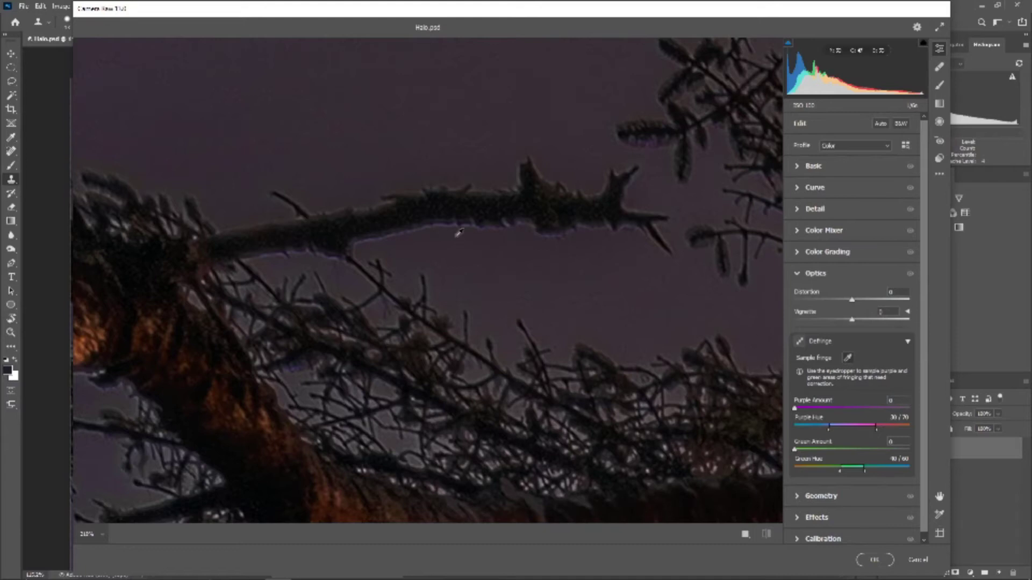
{"action": "left_click", "coordinate": [443, 220]}
{"action": "scroll", "coordinate": [449, 235], "scroll_direction": "up", "scroll_amount": 2}
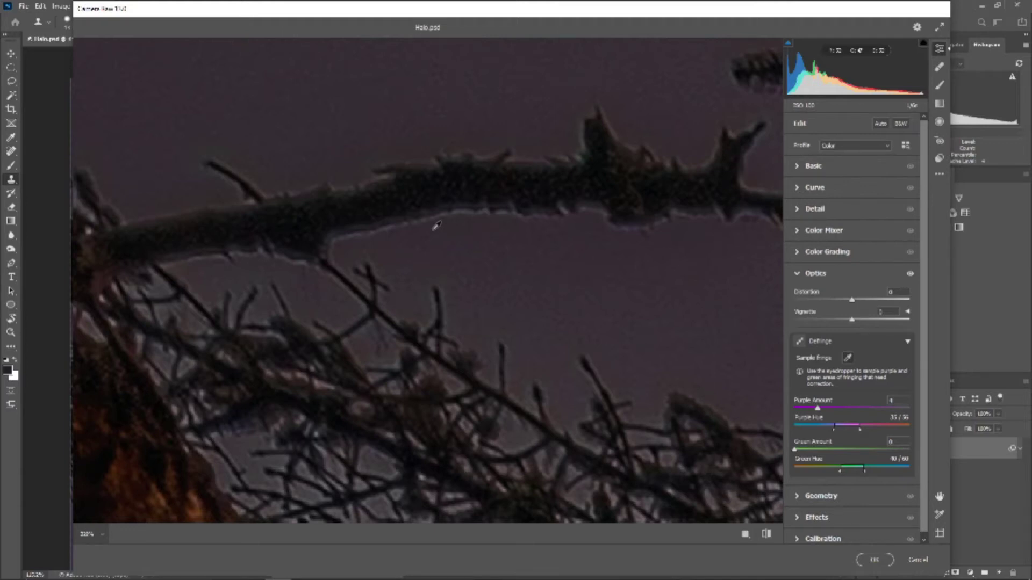
{"action": "left_click", "coordinate": [875, 559]}
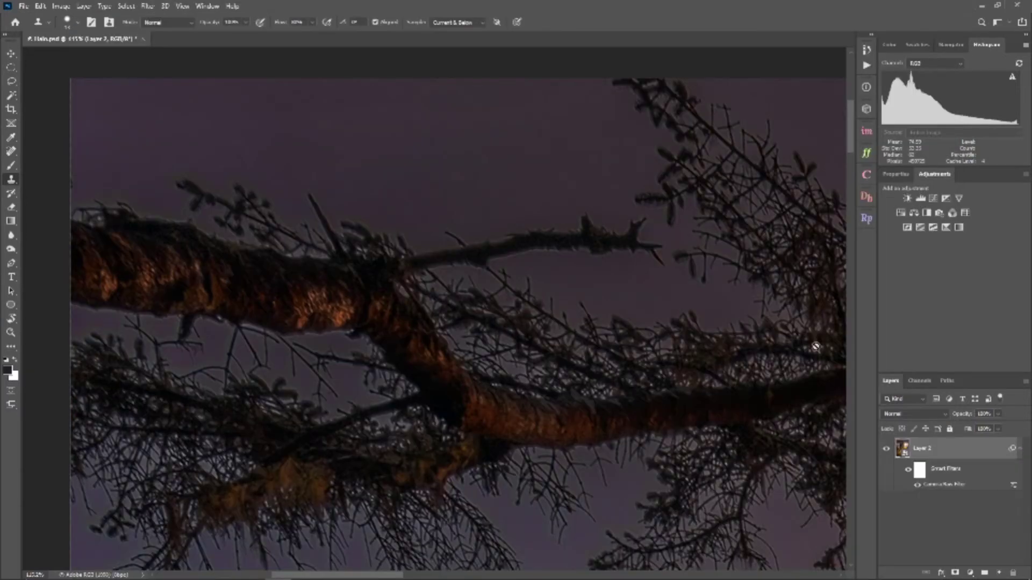
Add a new layer and clone clean sky over the light halo along the bare branch's underside
{"action": "key", "text": "ctrl+shift+alt+n"}
{"action": "scroll", "coordinate": [417, 230], "scroll_direction": "up", "scroll_amount": 5}
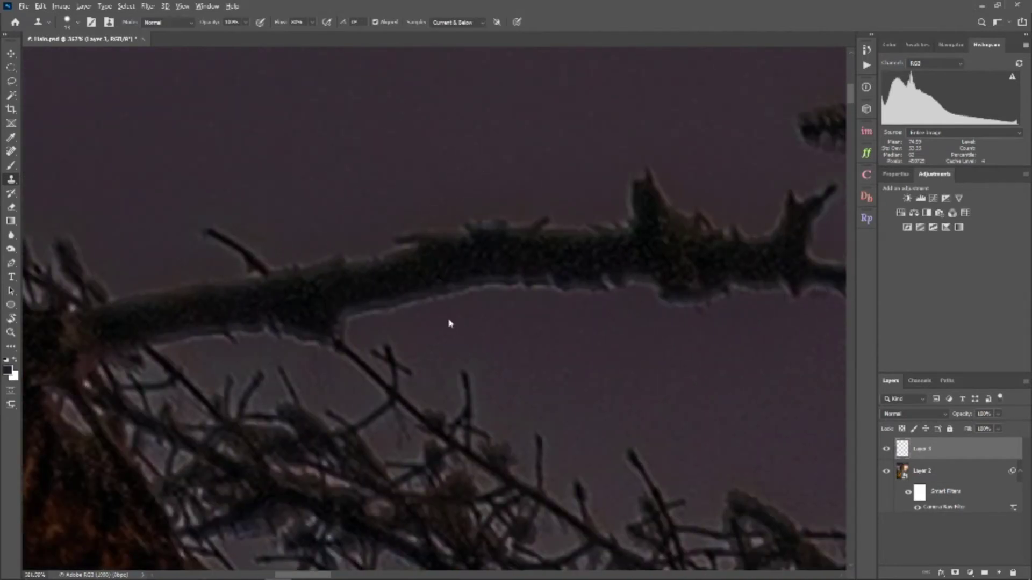
{"action": "left_click", "coordinate": [448, 317], "text": "alt"}
{"action": "right_click", "coordinate": [430, 302], "text": "alt"}
{"action": "right_click", "coordinate": [467, 322], "text": "alt"}
{"action": "scroll", "coordinate": [465, 327], "scroll_direction": "up", "scroll_amount": 2}
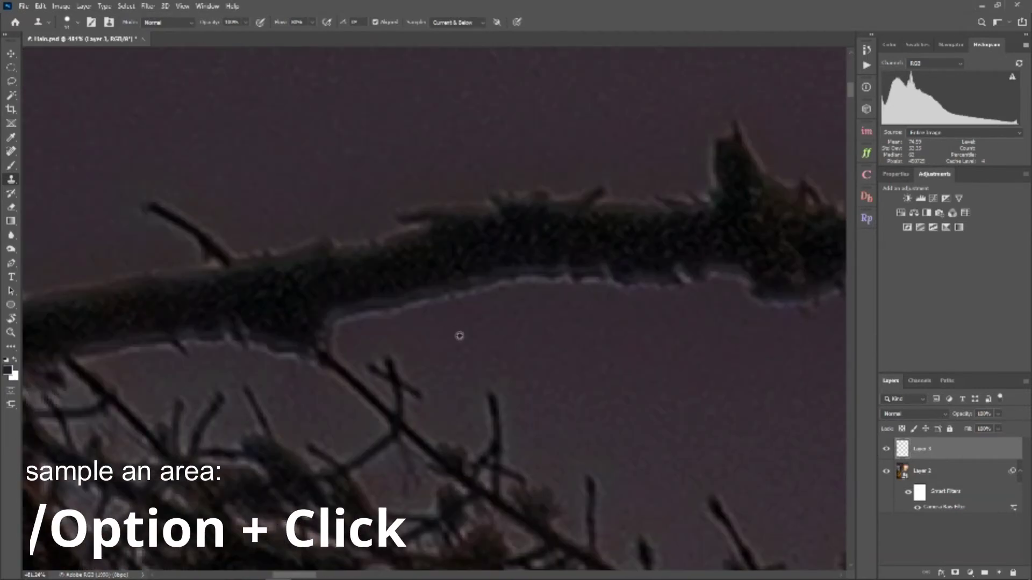
{"action": "left_click", "coordinate": [455, 342], "text": "alt"}
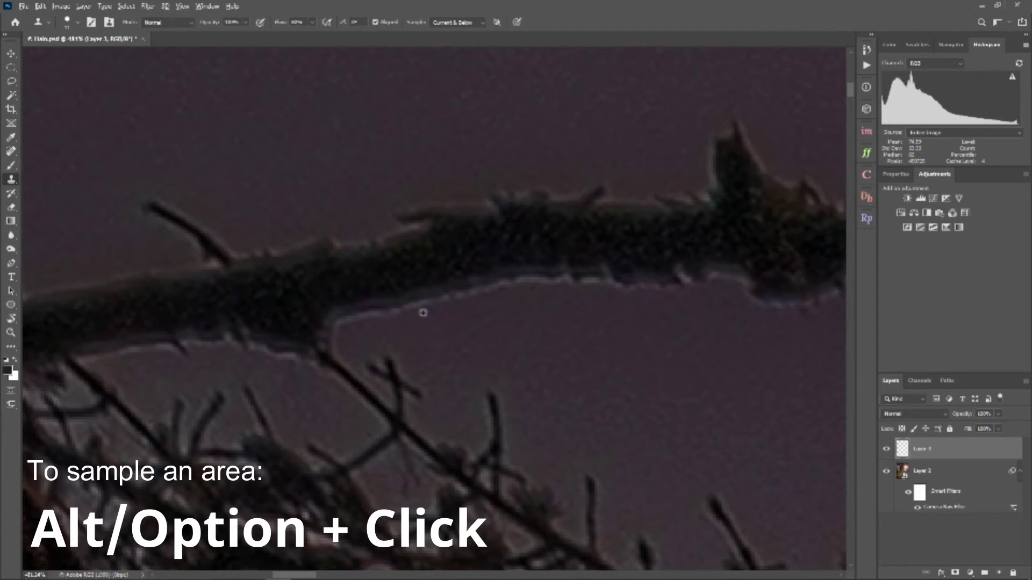
{"action": "mouse_move", "coordinate": [419, 309]}
{"action": "left_mouse_down"}
{"action": "mouse_move", "coordinate": [550, 282]}
{"action": "mouse_move", "coordinate": [614, 293]}
{"action": "mouse_move", "coordinate": [623, 312]}
{"action": "mouse_move", "coordinate": [589, 312]}
{"action": "mouse_move", "coordinate": [556, 283]}
{"action": "mouse_move", "coordinate": [665, 286]}
{"action": "left_mouse_up"}
{"action": "scroll", "coordinate": [588, 311], "scroll_direction": "up", "scroll_amount": 1}
{"action": "scroll", "coordinate": [579, 299], "scroll_direction": "down", "scroll_amount": 1}
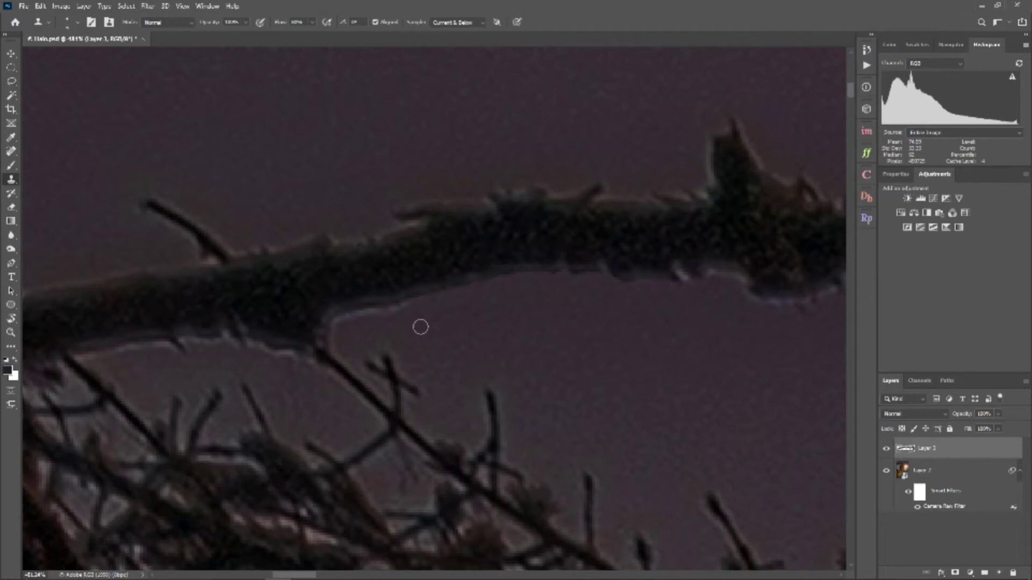
{"action": "mouse_move", "coordinate": [409, 308]}
{"action": "left_mouse_down"}
{"action": "mouse_move", "coordinate": [349, 317]}
{"action": "mouse_move", "coordinate": [341, 359]}
{"action": "left_mouse_up"}
Clone nearby sky over the halo on the upper edge of the bare branch, between its small twigs
{"action": "left_click", "coordinate": [341, 209], "text": "alt"}
{"action": "left_click_drag", "start_coordinate": [342, 237], "coordinate": [365, 235]}
{"action": "left_click", "coordinate": [355, 218], "text": "alt"}
{"action": "right_click", "coordinate": [384, 231], "text": "alt"}
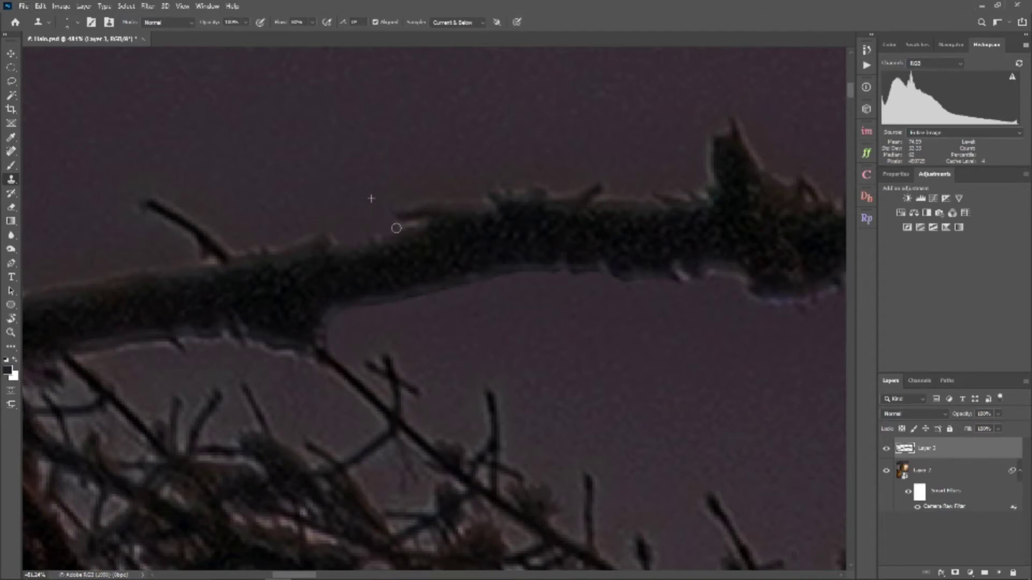
{"action": "right_click", "coordinate": [531, 164], "text": "alt"}
Clone sky over the halo above the small twigs on the thick branch at the image's left edge
{"action": "left_click_drag", "start_coordinate": [537, 175], "coordinate": [491, 491]}
{"action": "scroll", "coordinate": [483, 462], "scroll_direction": "down", "scroll_amount": 4}
{"action": "mouse_move", "coordinate": [479, 438]}
{"action": "left_mouse_down"}
{"action": "mouse_move", "coordinate": [232, 279]}
{"action": "mouse_move", "coordinate": [704, 286]}
{"action": "left_mouse_up"}
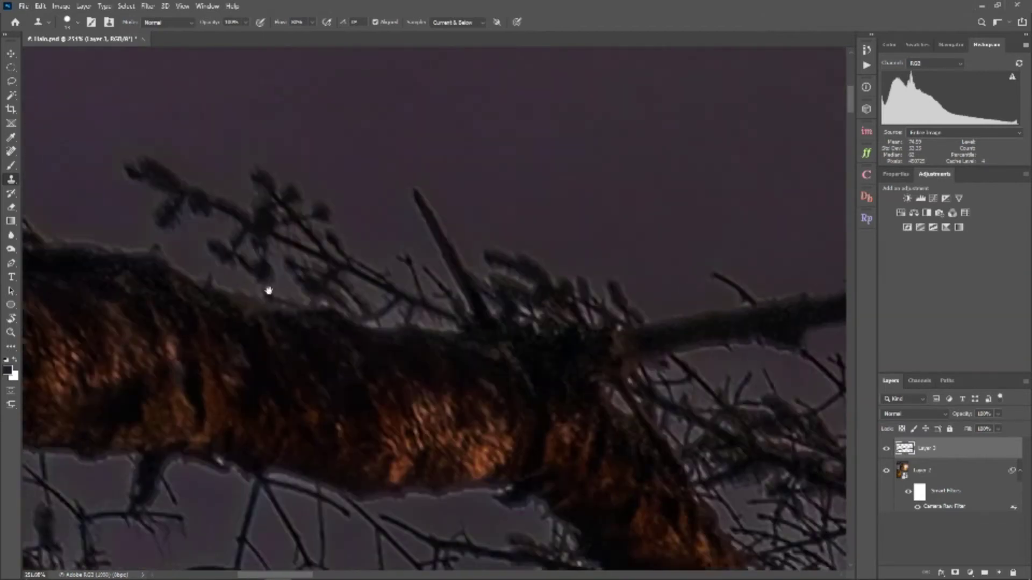
{"action": "left_click_drag", "start_coordinate": [267, 290], "coordinate": [615, 344]}
{"action": "left_click_drag", "start_coordinate": [579, 205], "coordinate": [406, 272]}
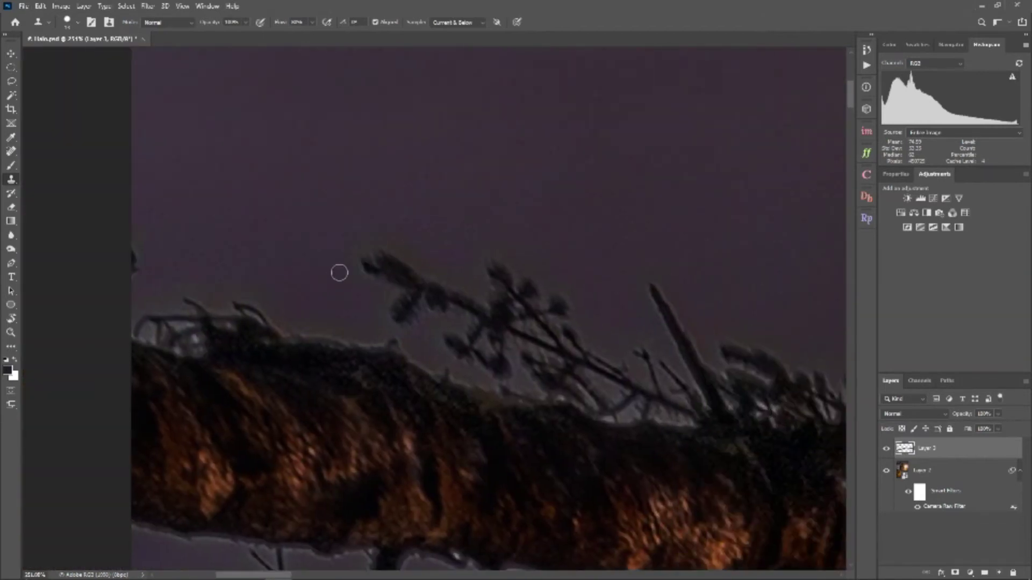
{"action": "scroll", "coordinate": [184, 315], "scroll_direction": "up", "scroll_amount": 2}
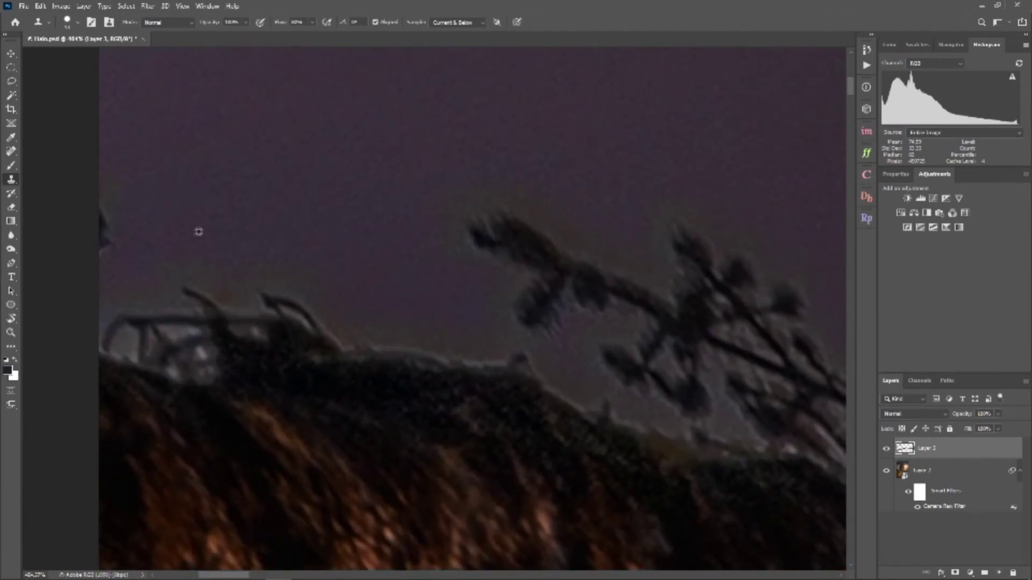
{"action": "mouse_move", "coordinate": [195, 272]}
{"action": "left_mouse_down"}
{"action": "mouse_move", "coordinate": [169, 266]}
{"action": "mouse_move", "coordinate": [240, 295]}
{"action": "mouse_move", "coordinate": [233, 288]}
{"action": "mouse_move", "coordinate": [251, 278]}
{"action": "mouse_move", "coordinate": [284, 282]}
{"action": "mouse_move", "coordinate": [238, 265]}
{"action": "mouse_move", "coordinate": [294, 270]}
{"action": "mouse_move", "coordinate": [332, 308]}
{"action": "mouse_move", "coordinate": [290, 280]}
{"action": "left_mouse_up"}
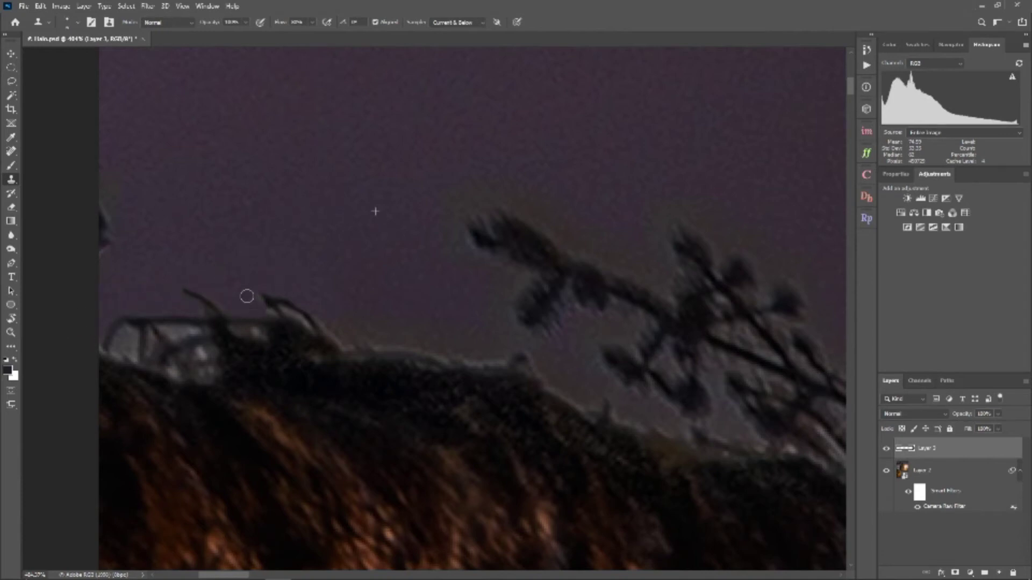
Clone sky over the discoloured halo around the tip of the needled twig above the thick branch
{"action": "scroll", "coordinate": [390, 281], "scroll_direction": "down", "scroll_amount": 1}
{"action": "scroll", "coordinate": [389, 282], "scroll_direction": "up", "scroll_amount": 1}
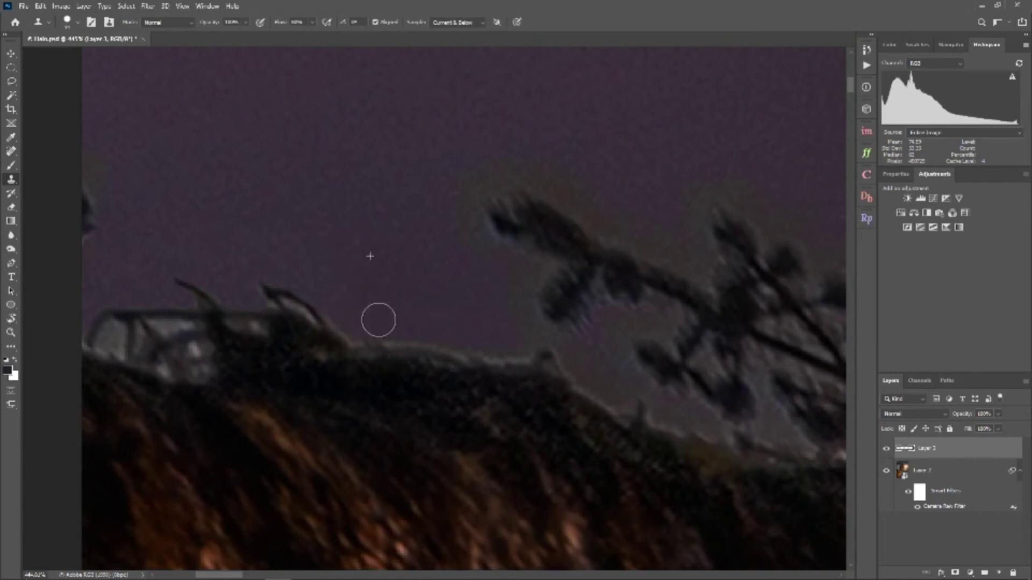
{"action": "left_click", "coordinate": [476, 179]}
{"action": "left_click", "coordinate": [473, 216], "text": "alt"}
{"action": "left_click_drag", "start_coordinate": [498, 171], "coordinate": [519, 178]}
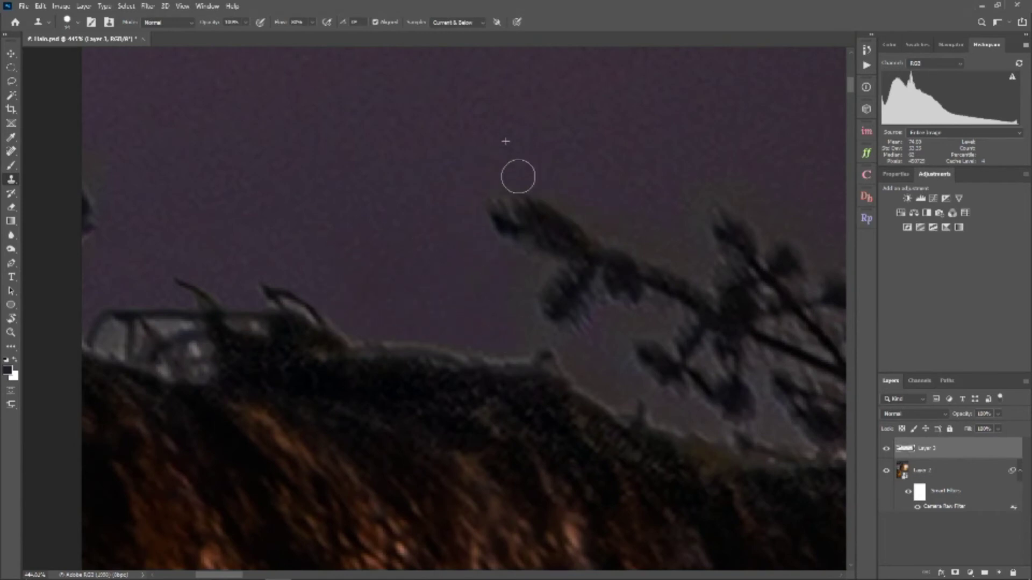
Clone sky along the whole upper edge of the bare branch, resampling and resizing the brush to remove its halo
{"action": "scroll", "coordinate": [319, 267], "scroll_direction": "down", "scroll_amount": 6}
{"action": "scroll", "coordinate": [512, 334], "scroll_direction": "up", "scroll_amount": 6}
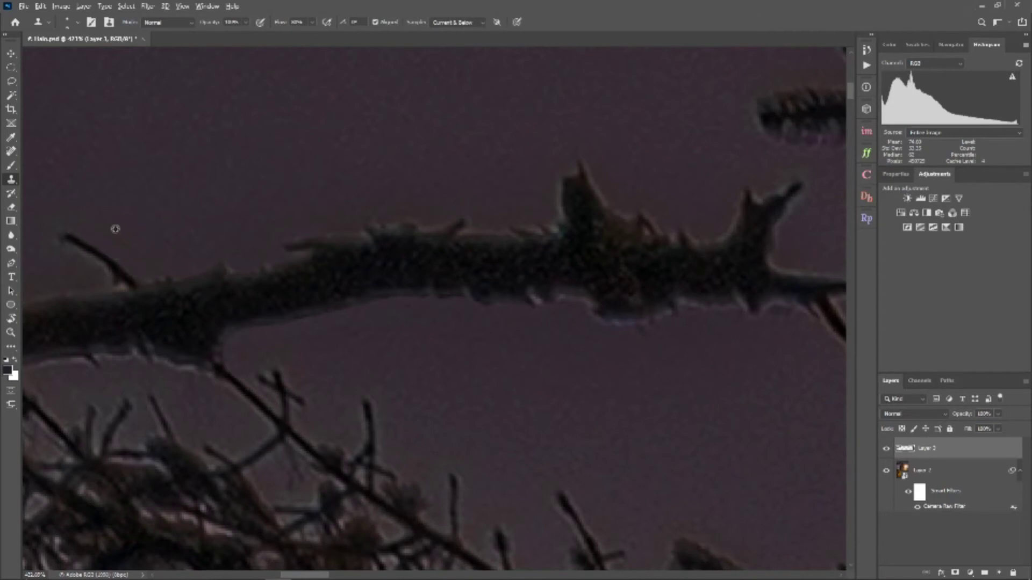
{"action": "left_click_drag", "start_coordinate": [113, 227], "coordinate": [276, 229]}
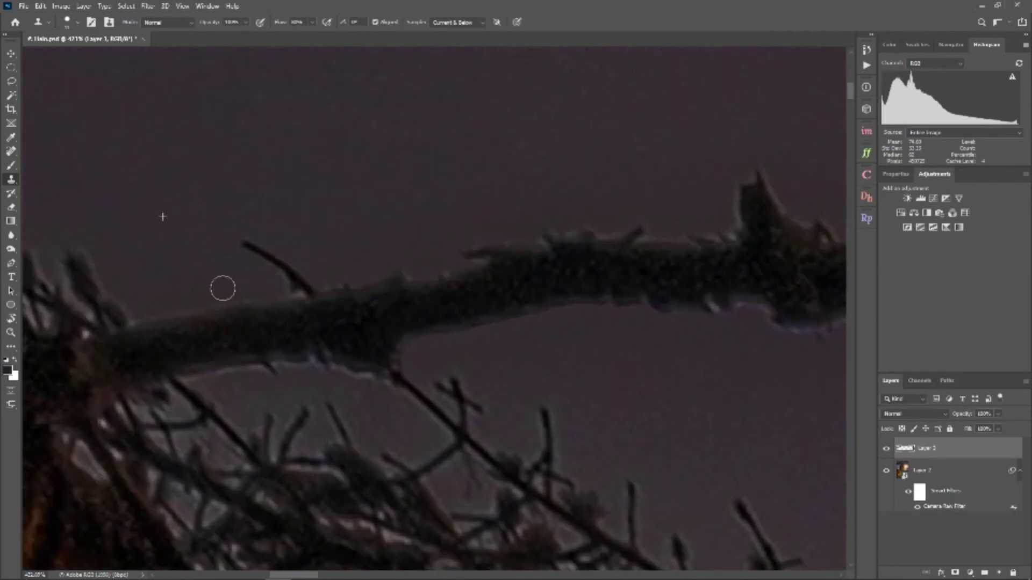
{"action": "left_click_drag", "start_coordinate": [433, 250], "coordinate": [324, 272]}
{"action": "scroll", "coordinate": [472, 231], "scroll_direction": "up", "scroll_amount": 3}
{"action": "scroll", "coordinate": [470, 229], "scroll_direction": "down", "scroll_amount": 4}
{"action": "left_click", "coordinate": [466, 224], "text": "alt"}
{"action": "mouse_move", "coordinate": [465, 243]}
{"action": "left_mouse_down"}
{"action": "mouse_move", "coordinate": [403, 240]}
{"action": "mouse_move", "coordinate": [434, 235]}
{"action": "mouse_move", "coordinate": [281, 246]}
{"action": "left_mouse_up"}
{"action": "left_click", "coordinate": [424, 233], "text": "alt"}
{"action": "left_click_drag", "start_coordinate": [466, 235], "coordinate": [466, 250]}
{"action": "key", "text": "bracketleft"}
{"action": "left_click_drag", "start_coordinate": [397, 259], "coordinate": [354, 262]}
{"action": "left_click_drag", "start_coordinate": [699, 238], "coordinate": [563, 252]}
{"action": "left_click", "coordinate": [397, 229], "text": "alt"}
{"action": "key", "text": "bracketright"}
{"action": "key", "text": "bracketright"}
{"action": "mouse_move", "coordinate": [395, 252]}
{"action": "left_mouse_down"}
{"action": "mouse_move", "coordinate": [369, 211]}
{"action": "mouse_move", "coordinate": [402, 256]}
{"action": "mouse_move", "coordinate": [484, 280]}
{"action": "mouse_move", "coordinate": [456, 267]}
{"action": "left_mouse_up"}
{"action": "key", "text": "bracketleft"}
Compare the bare branch with and without the cloned layer by toggling that layer's visibility
{"action": "scroll", "coordinate": [570, 248], "scroll_direction": "down", "scroll_amount": 8}
{"action": "scroll", "coordinate": [574, 257], "scroll_direction": "up", "scroll_amount": 6}
{"action": "left_click_drag", "start_coordinate": [548, 265], "coordinate": [806, 308]}
{"action": "left_click_drag", "start_coordinate": [704, 385], "coordinate": [637, 337]}
{"action": "scroll", "coordinate": [545, 379], "scroll_direction": "down", "scroll_amount": 6}
{"action": "scroll", "coordinate": [613, 302], "scroll_direction": "up", "scroll_amount": 8}
{"action": "left_click_drag", "start_coordinate": [806, 317], "coordinate": [598, 306]}
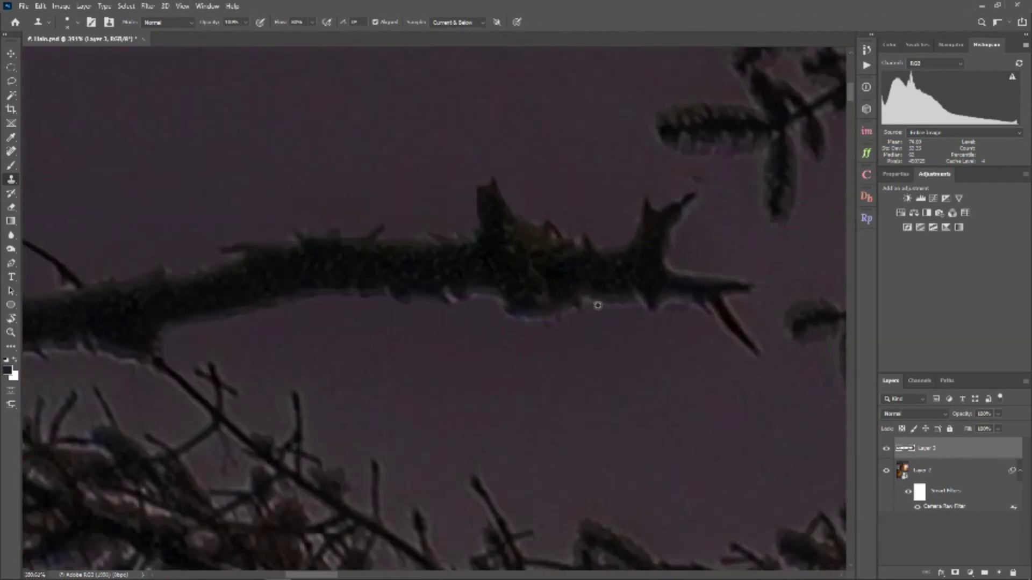
{"action": "scroll", "coordinate": [598, 306], "scroll_direction": "down", "scroll_amount": 1}
{"action": "left_click", "coordinate": [887, 449]}
{"action": "left_click", "coordinate": [887, 449]}
{"action": "left_click", "coordinate": [889, 450]}
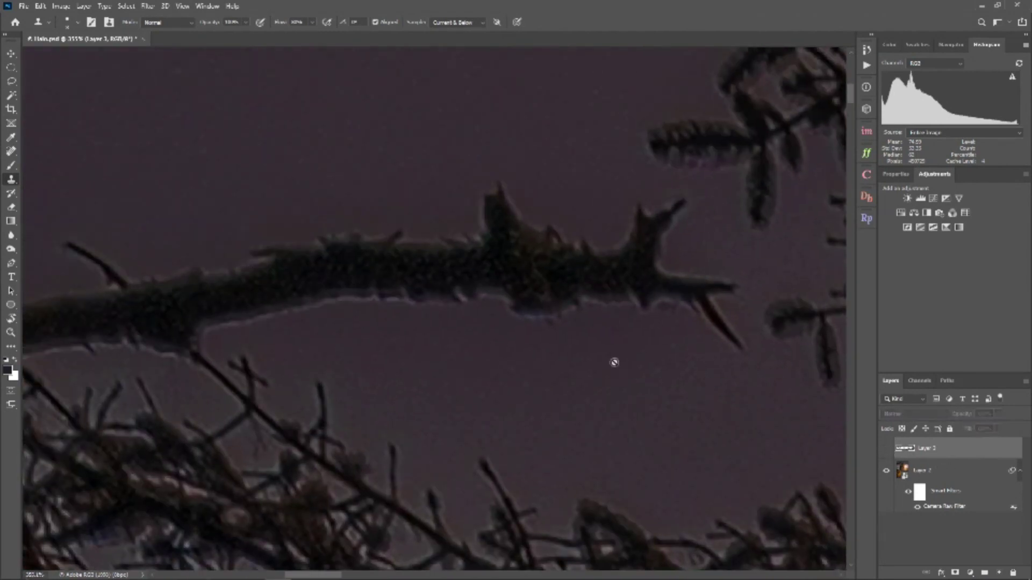
Clone sky over the halo under the knobby section of the bare branch and around its forked tip
{"action": "mouse_move", "coordinate": [600, 306]}
{"action": "left_mouse_down"}
{"action": "mouse_move", "coordinate": [665, 304]}
{"action": "mouse_move", "coordinate": [516, 334]}
{"action": "mouse_move", "coordinate": [701, 336]}
{"action": "mouse_move", "coordinate": [729, 312]}
{"action": "mouse_move", "coordinate": [720, 305]}
{"action": "left_mouse_up"}
{"action": "left_click", "coordinate": [595, 346], "text": "alt"}
{"action": "key", "text": "bracketright"}
{"action": "key", "text": "bracketright"}
{"action": "key", "text": "bracketright"}
{"action": "left_click", "coordinate": [750, 363], "text": "alt"}
{"action": "key", "text": "bracketleft"}
{"action": "key", "text": "bracketleft"}
{"action": "left_click", "coordinate": [732, 361], "text": "alt"}
{"action": "key", "text": "ctrl+z"}
{"action": "left_click_drag", "start_coordinate": [749, 341], "coordinate": [712, 300]}
{"action": "key", "text": "bracketleft"}
{"action": "key", "text": "bracketleft"}
{"action": "key", "text": "bracketleft"}
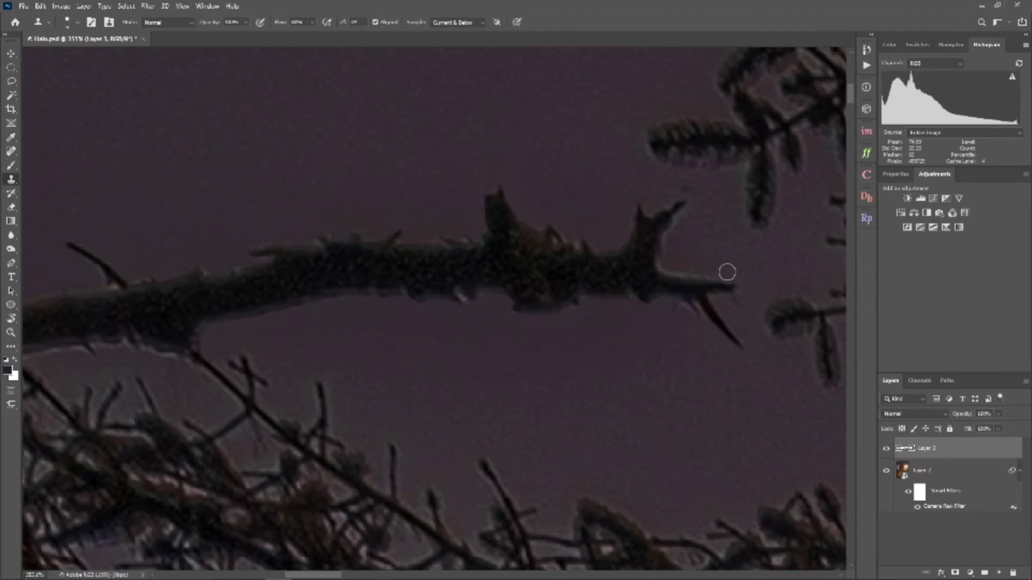
Examine the retouched branch at several magnifications and compare it before and after with the cloned layer hidden and shown
{"action": "scroll", "coordinate": [672, 215], "scroll_direction": "down", "scroll_amount": 6}
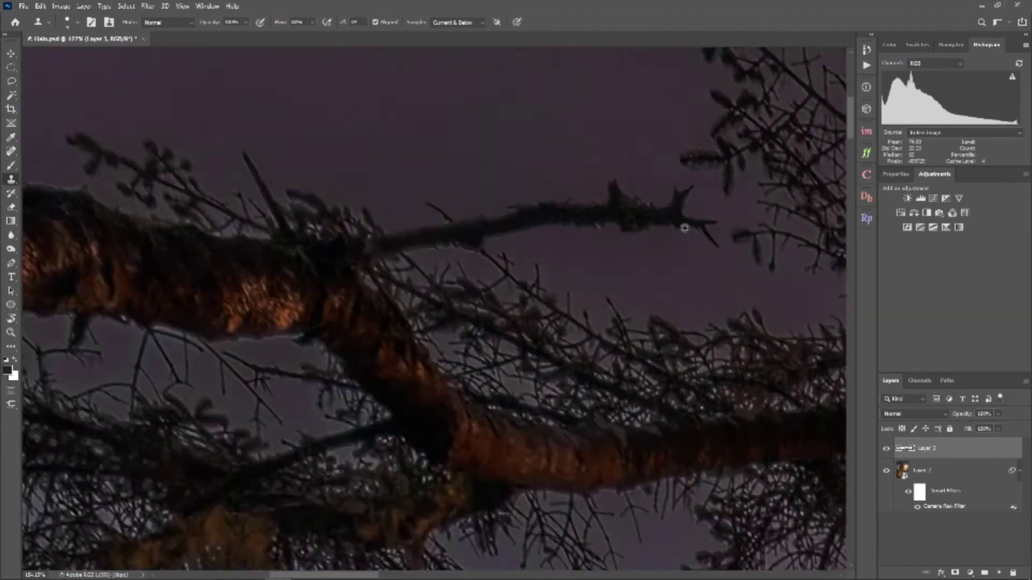
{"action": "scroll", "coordinate": [510, 328], "scroll_direction": "up", "scroll_amount": 4}
{"action": "scroll", "coordinate": [461, 348], "scroll_direction": "down", "scroll_amount": 2}
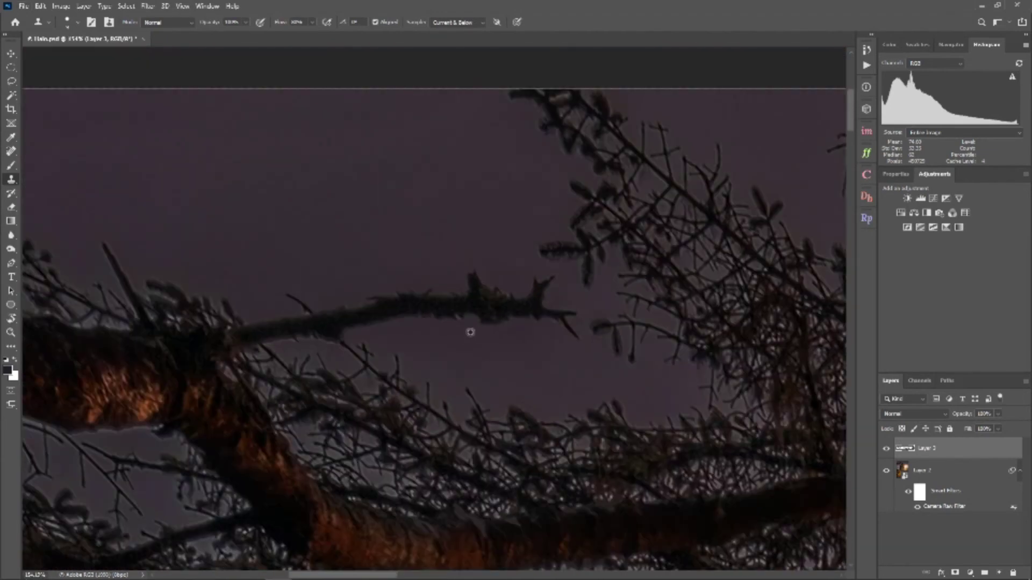
{"action": "scroll", "coordinate": [478, 333], "scroll_direction": "up", "scroll_amount": 5}
{"action": "scroll", "coordinate": [478, 331], "scroll_direction": "down", "scroll_amount": 8}
{"action": "scroll", "coordinate": [483, 331], "scroll_direction": "up", "scroll_amount": 4}
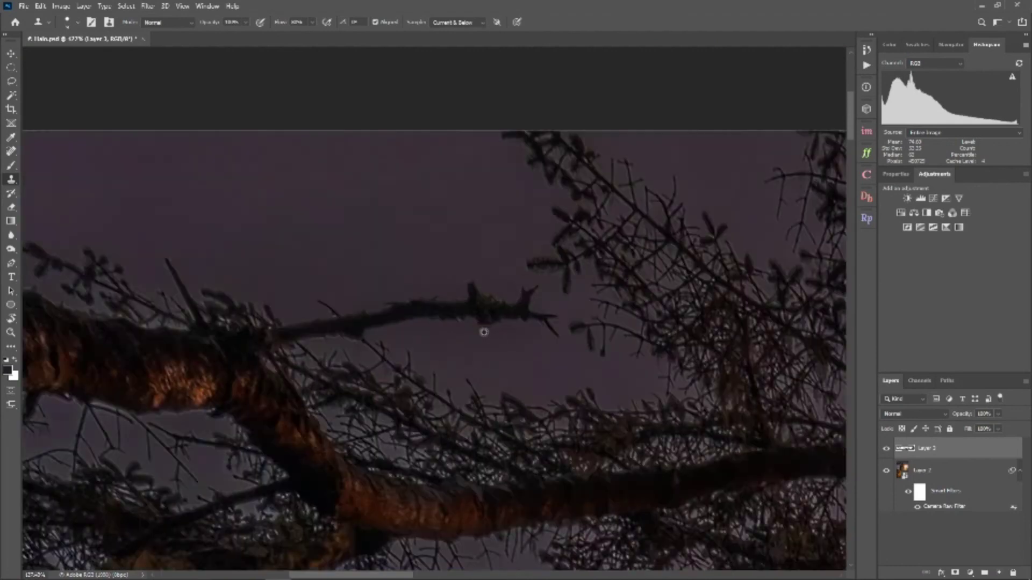
{"action": "left_click", "coordinate": [886, 450]}
{"action": "left_click", "coordinate": [887, 450]}
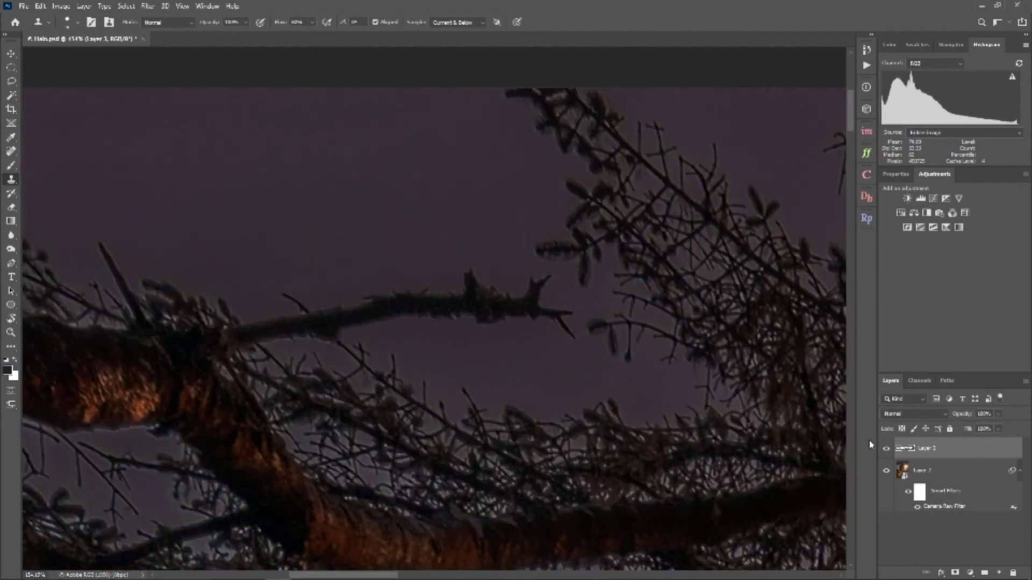
{"action": "scroll", "coordinate": [569, 312], "scroll_direction": "up", "scroll_amount": 5}
{"action": "scroll", "coordinate": [619, 346], "scroll_direction": "down", "scroll_amount": 4}
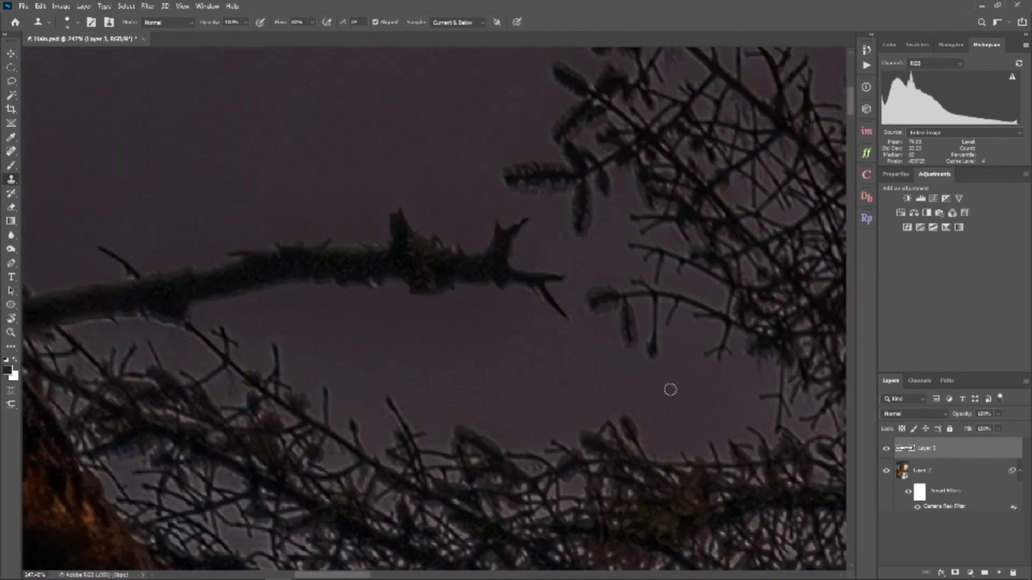
Compare the branches before and after all corrections by hiding and restoring both the cloned layer and the image layer's smart filters
{"action": "scroll", "coordinate": [509, 369], "scroll_direction": "down", "scroll_amount": 1}
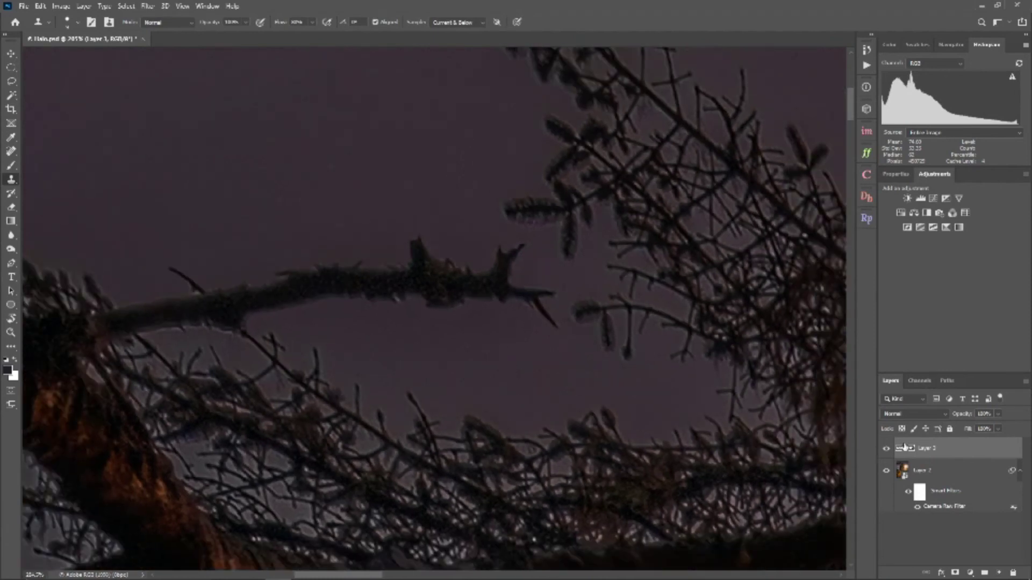
{"action": "left_click", "coordinate": [887, 450]}
{"action": "left_click", "coordinate": [910, 494]}
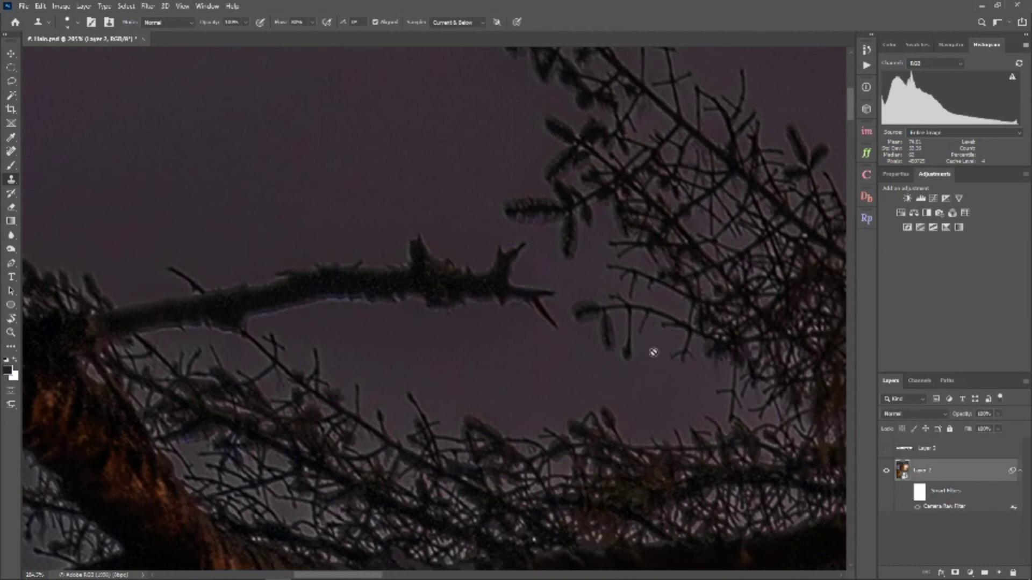
{"action": "left_click", "coordinate": [885, 450]}
{"action": "left_click", "coordinate": [908, 494]}
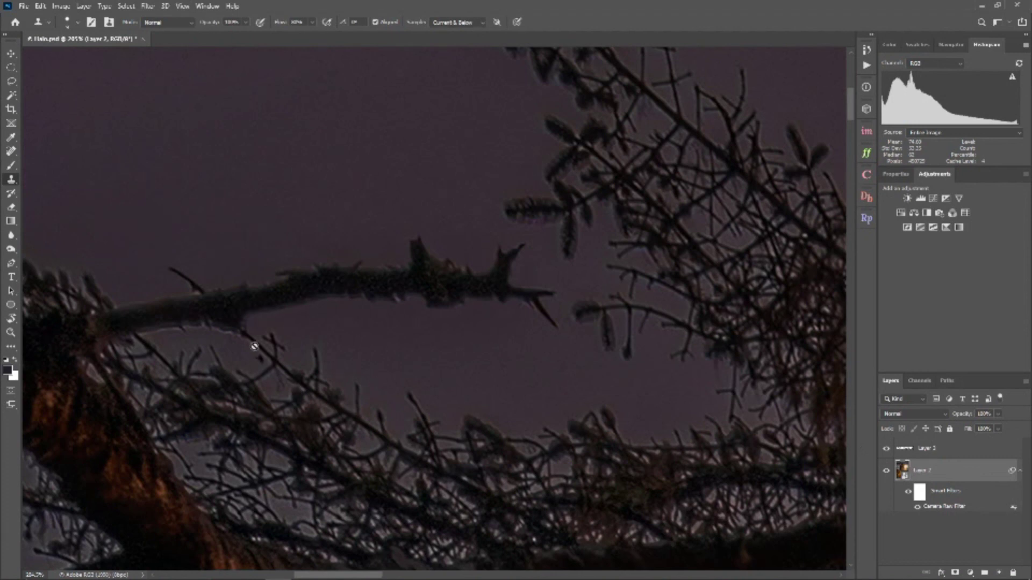
Examine the edges of the thick orange branch and its surrounding twigs across the photo for remaining halos
{"action": "scroll", "coordinate": [257, 402], "scroll_direction": "down", "scroll_amount": 3}
{"action": "scroll", "coordinate": [256, 402], "scroll_direction": "up", "scroll_amount": 3}
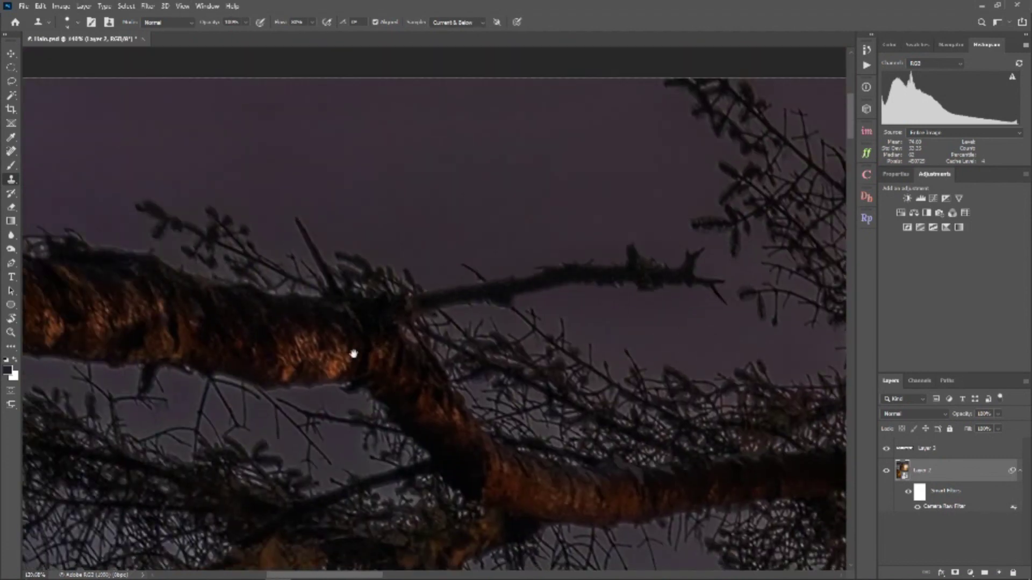
{"action": "scroll", "coordinate": [444, 281], "scroll_direction": "left", "scroll_amount": 5}
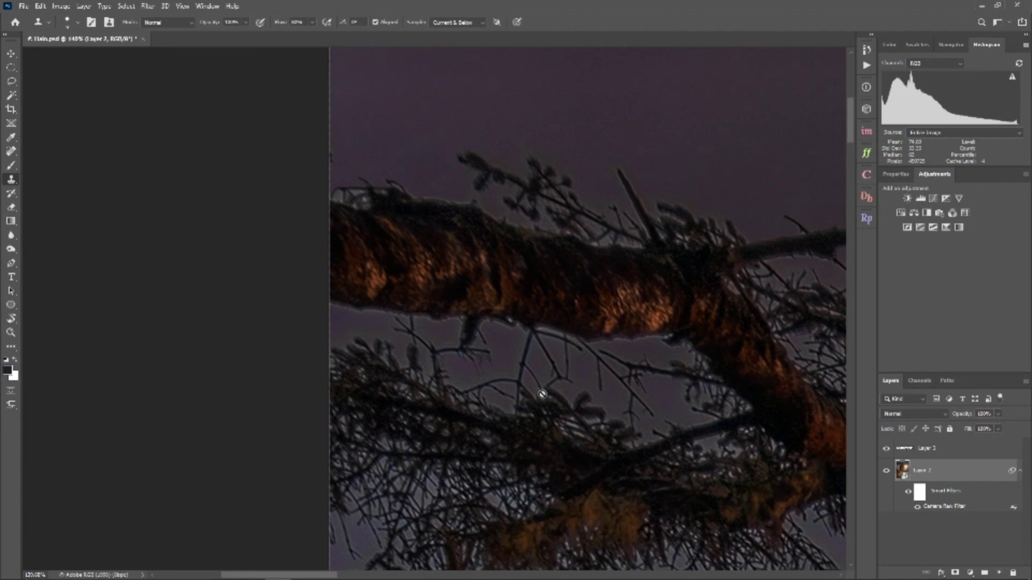
{"action": "left_click_drag", "start_coordinate": [753, 361], "coordinate": [481, 338]}
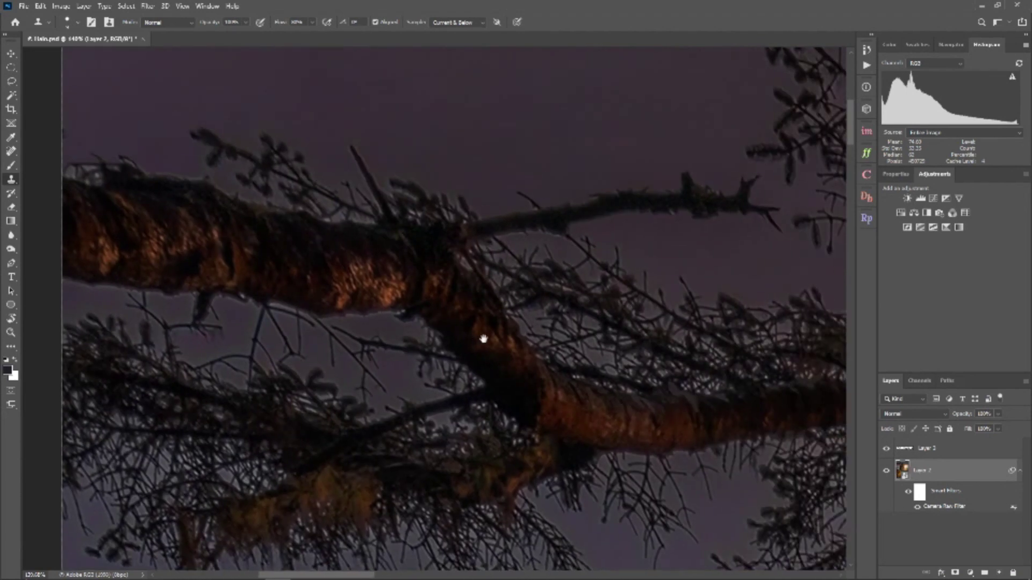